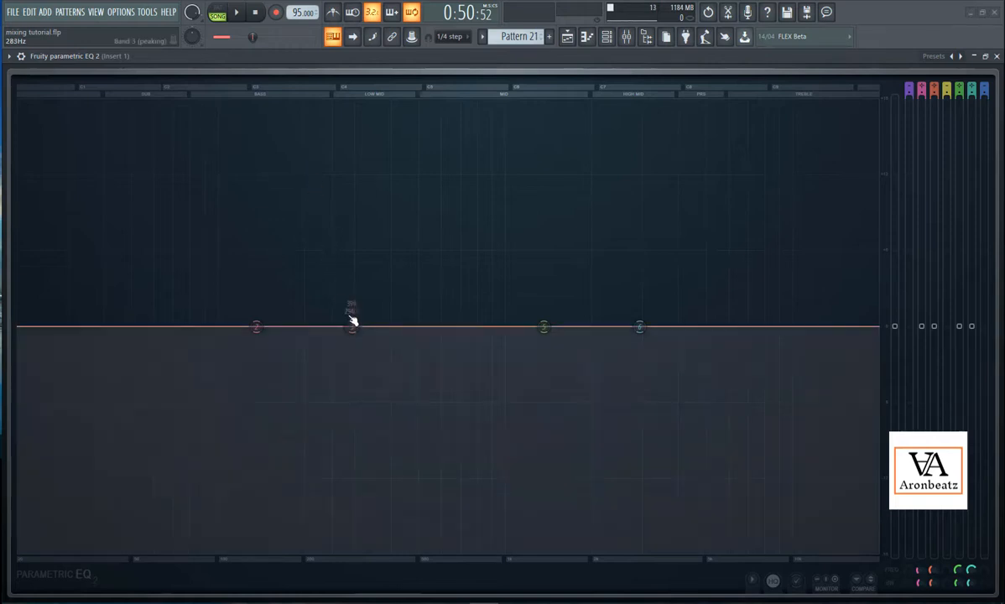
Boost band 3 to about 7.1 dB at 301 Hz with a 19% bandwidth, and reset the band.
left_click_drag(353, 328, 355, 230)
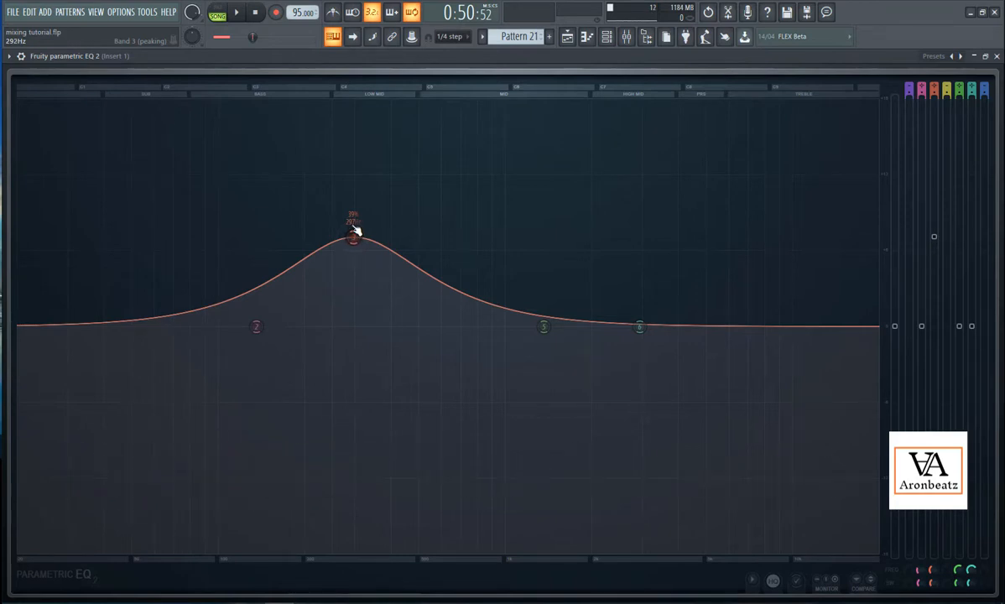
left_click_drag(360, 243, 360, 242)
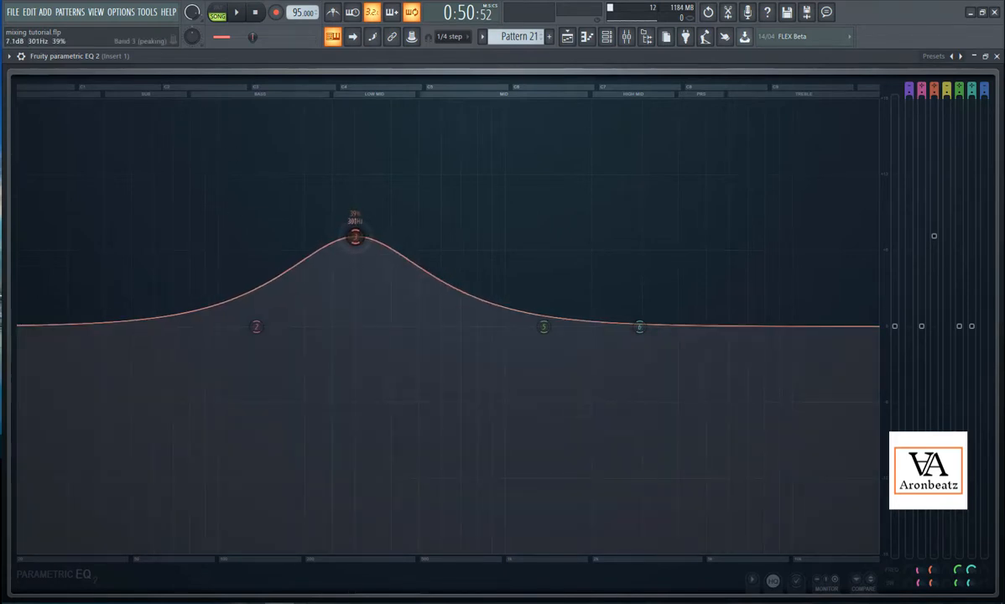
scroll(359, 239, "down", 4)
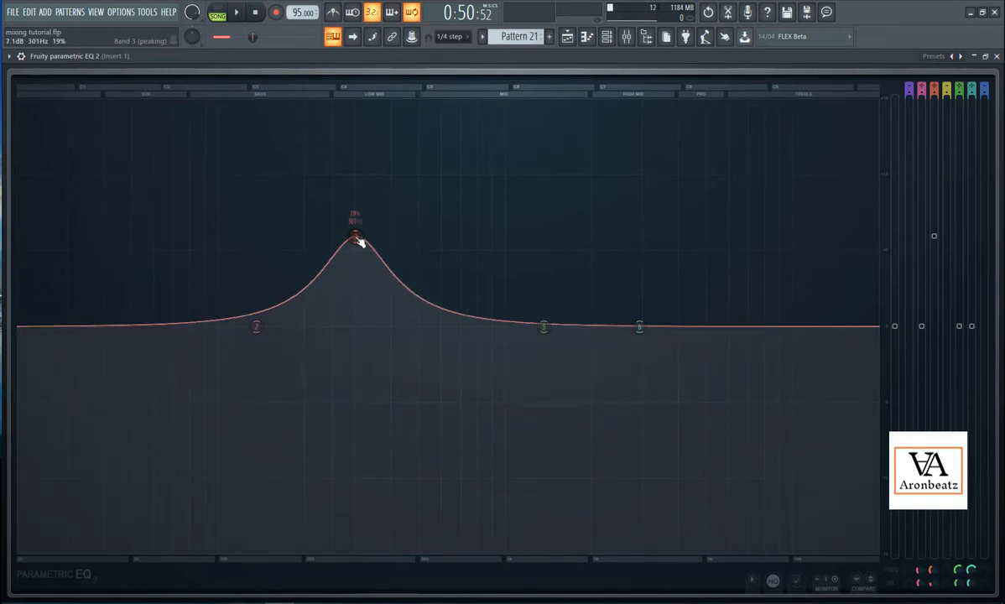
right_click(358, 241)
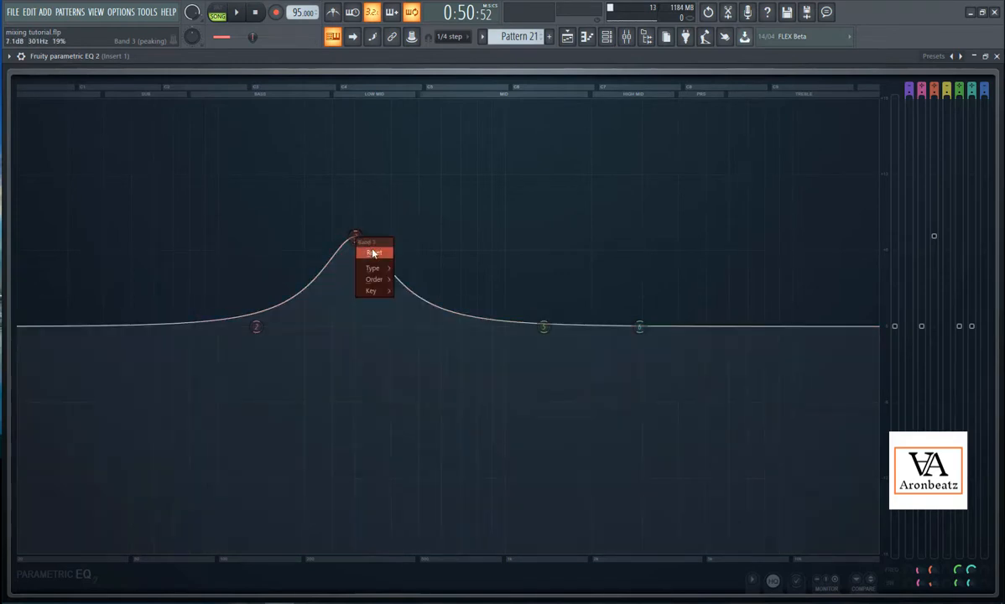
left_click(373, 252)
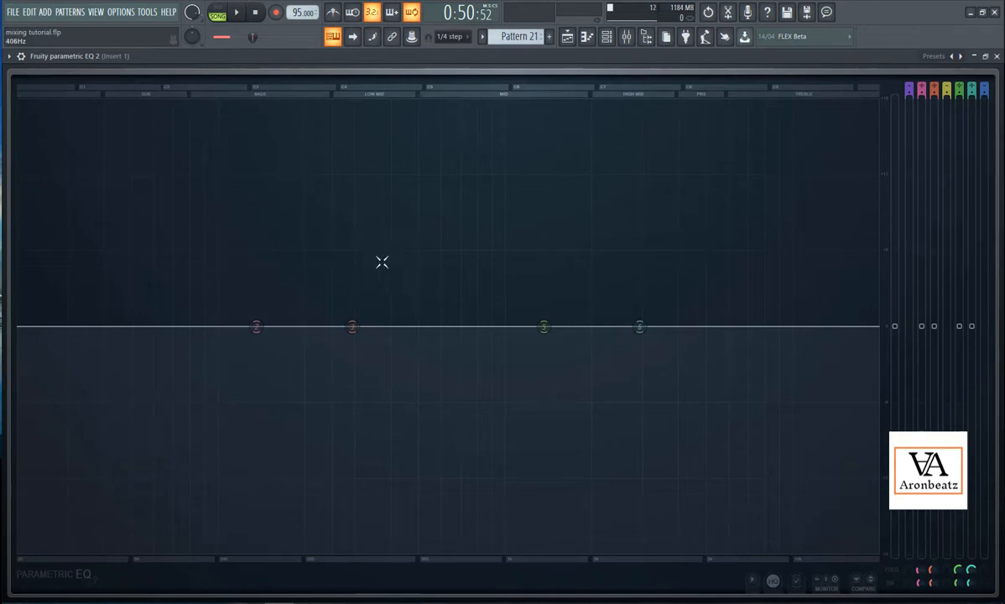
Cut band 3 to about -5.2 dB at 300 Hz, and reset the band.
left_click_drag(353, 326, 354, 393)
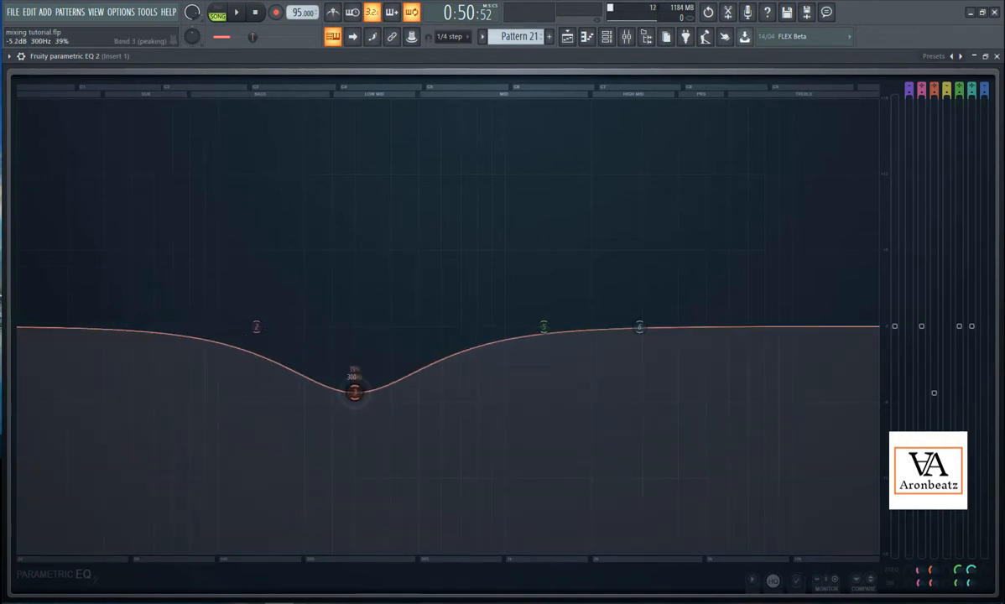
right_click(354, 398)
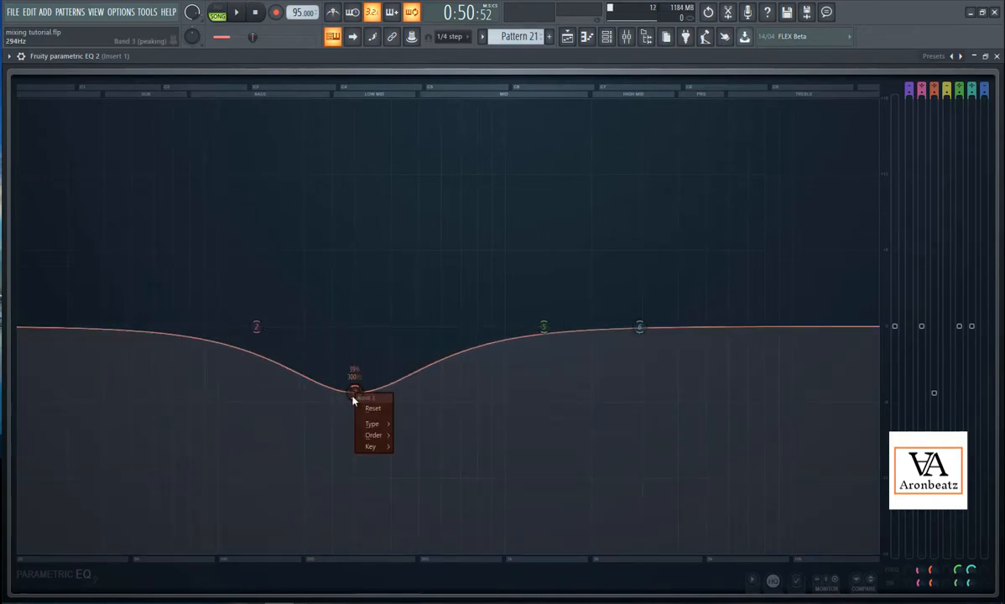
left_click(371, 409)
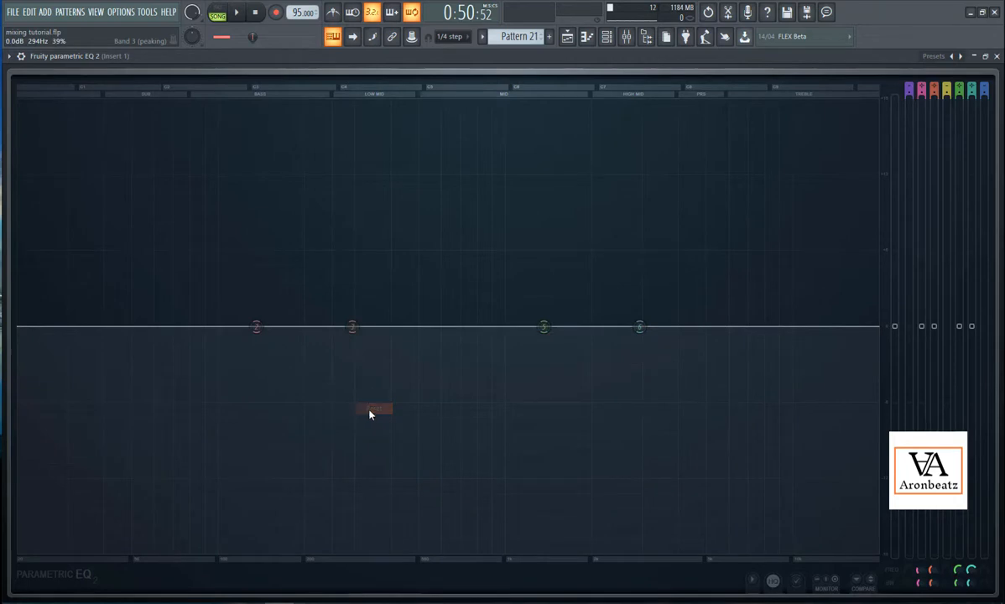
Load the Default preset and sweep band 7's high shelf to about -17.4 dB at 315 Hz and back to 0 dB near 9.8 kHz.
left_click(960, 57)
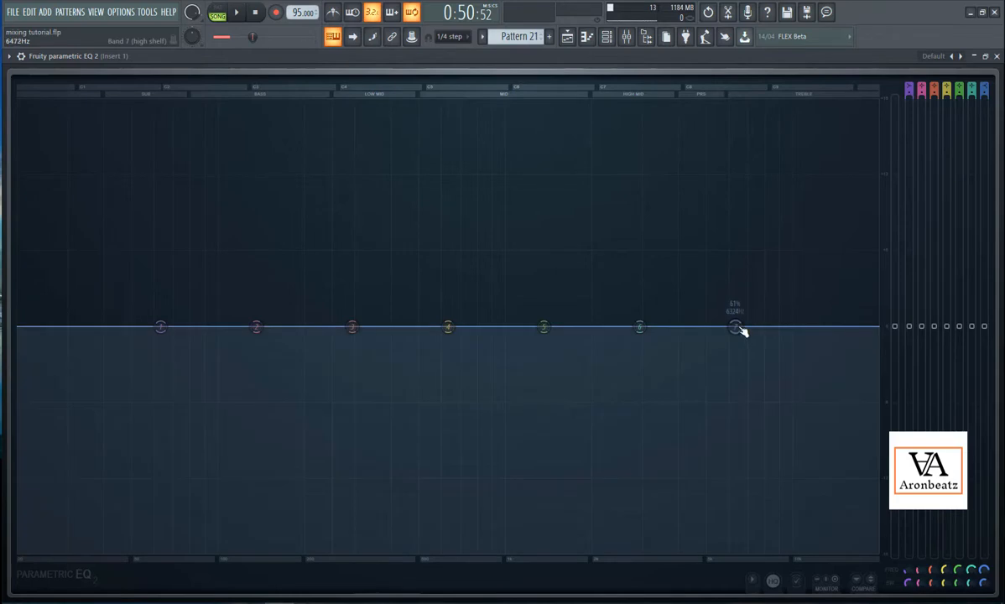
left_click_drag(736, 327, 361, 545)
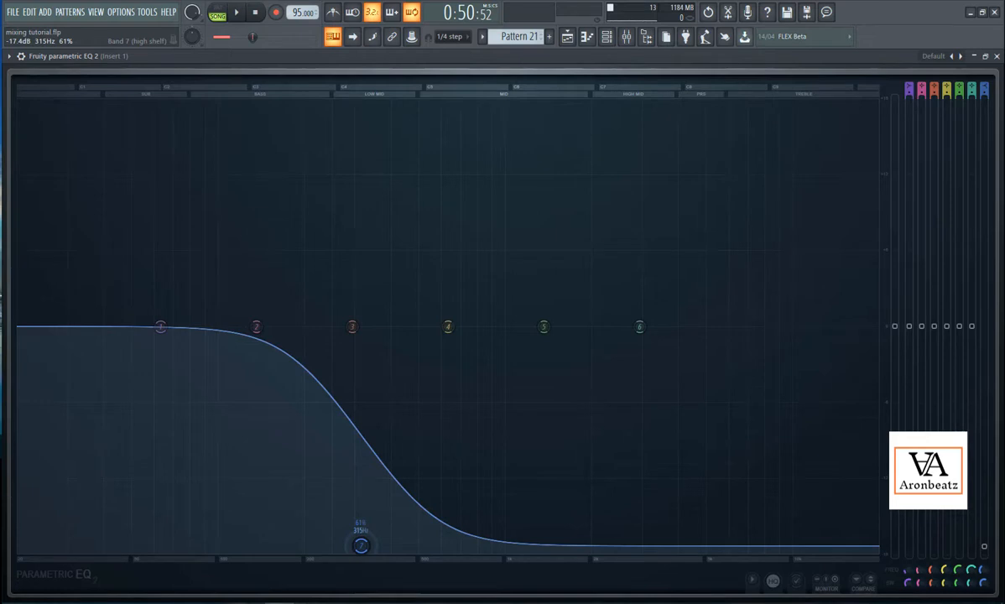
left_click_drag(361, 545, 790, 325)
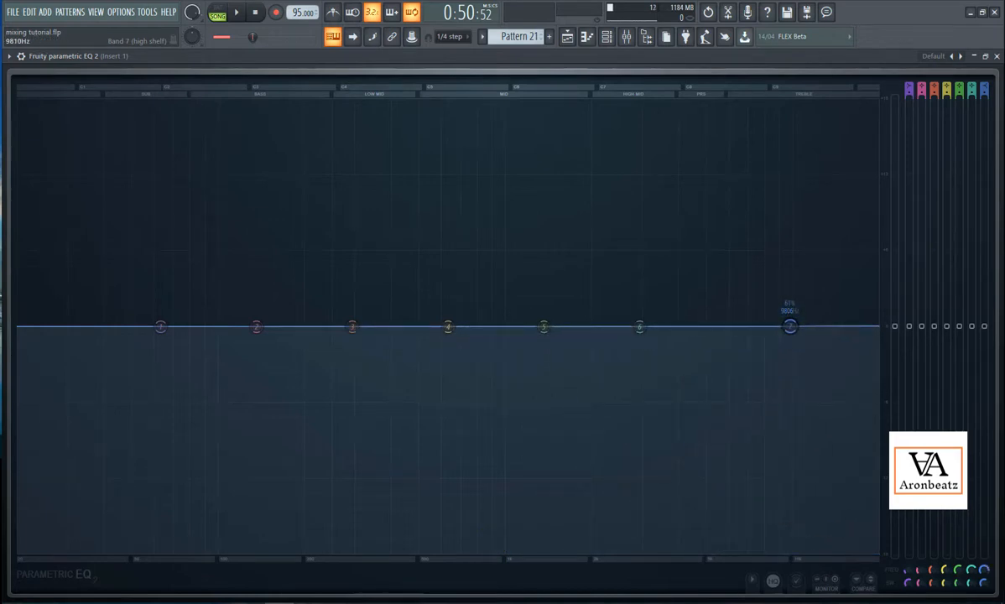
Play the song and turn band 7 into a low-pass filter at about 7.7 kHz.
key("space")
right_click(789, 326)
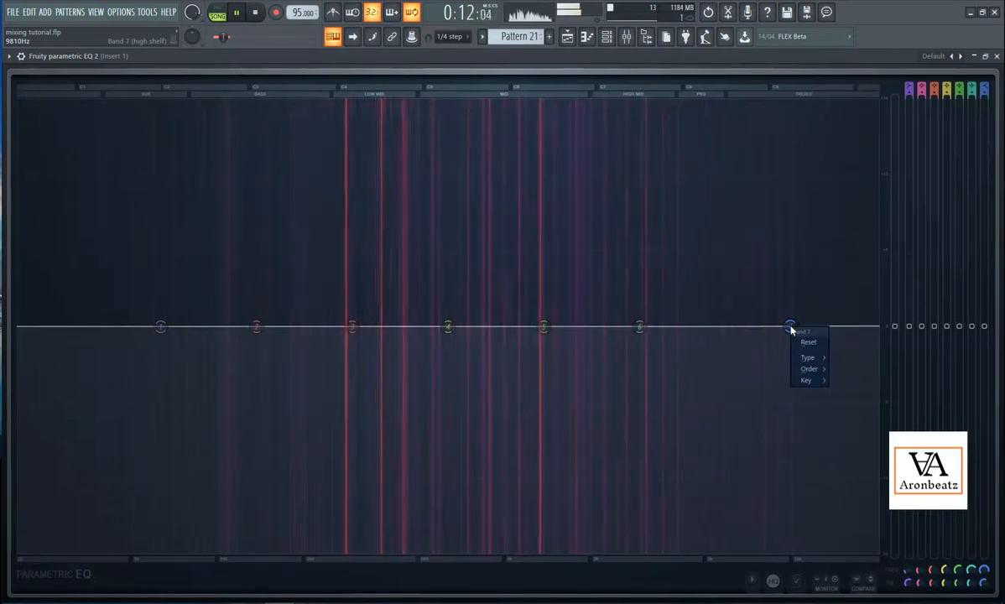
mouse_move(814, 358)
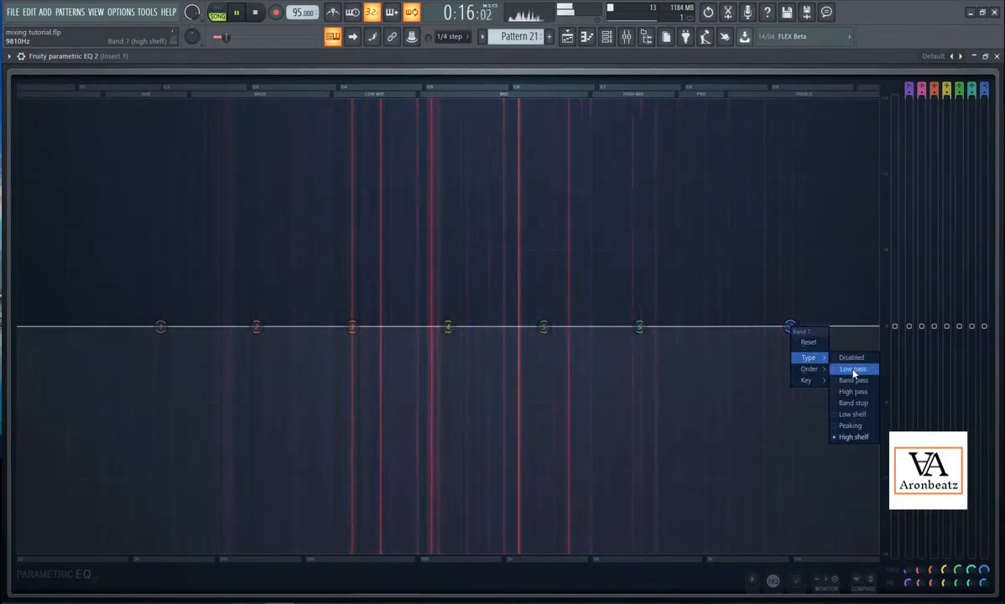
left_click(846, 371)
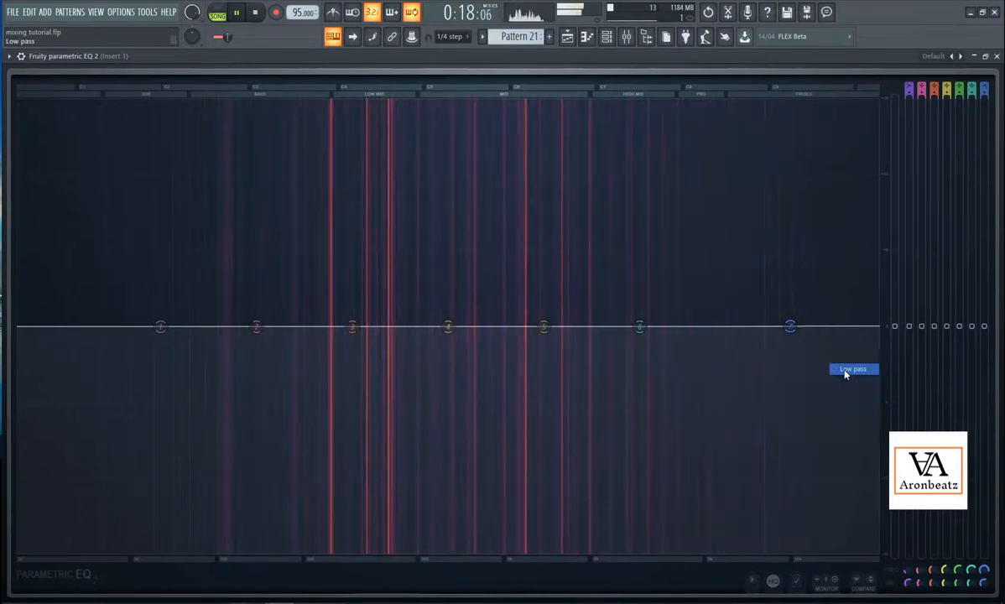
left_click_drag(789, 328, 760, 327)
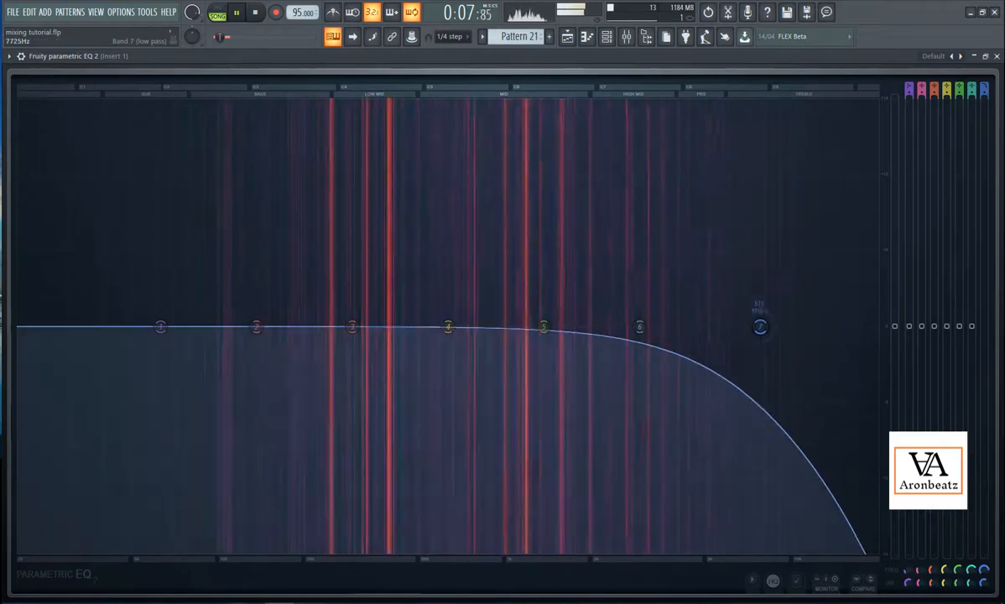
Reset band 7 and set its filter type to Disabled.
right_click(760, 327)
left_click(773, 342)
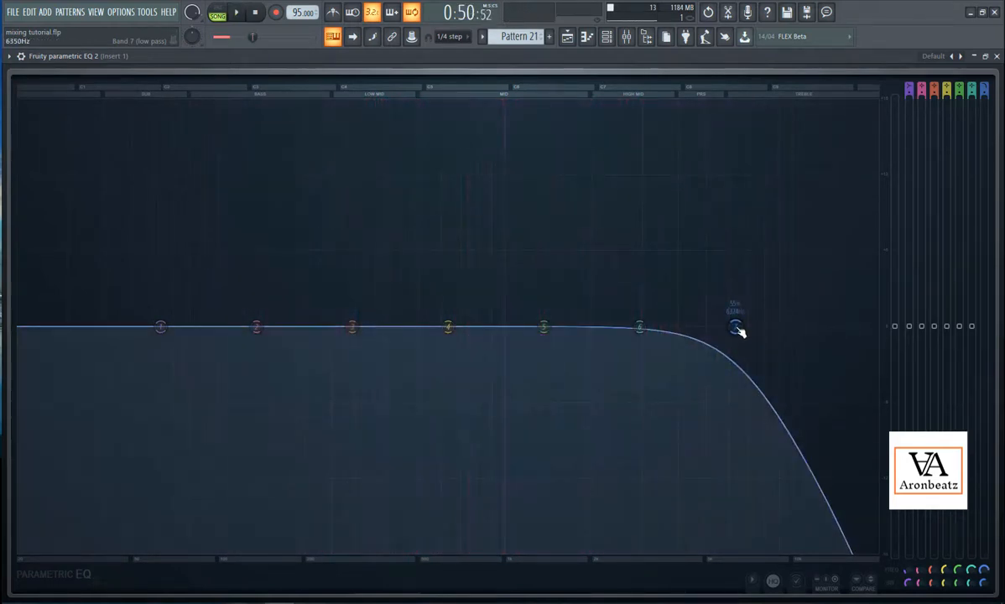
right_click(736, 328)
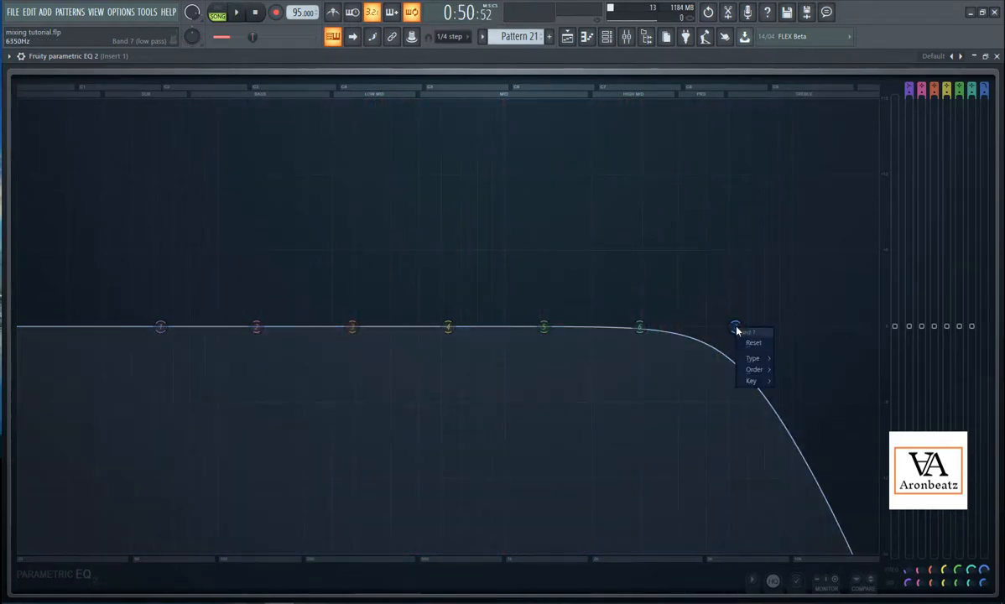
mouse_move(760, 370)
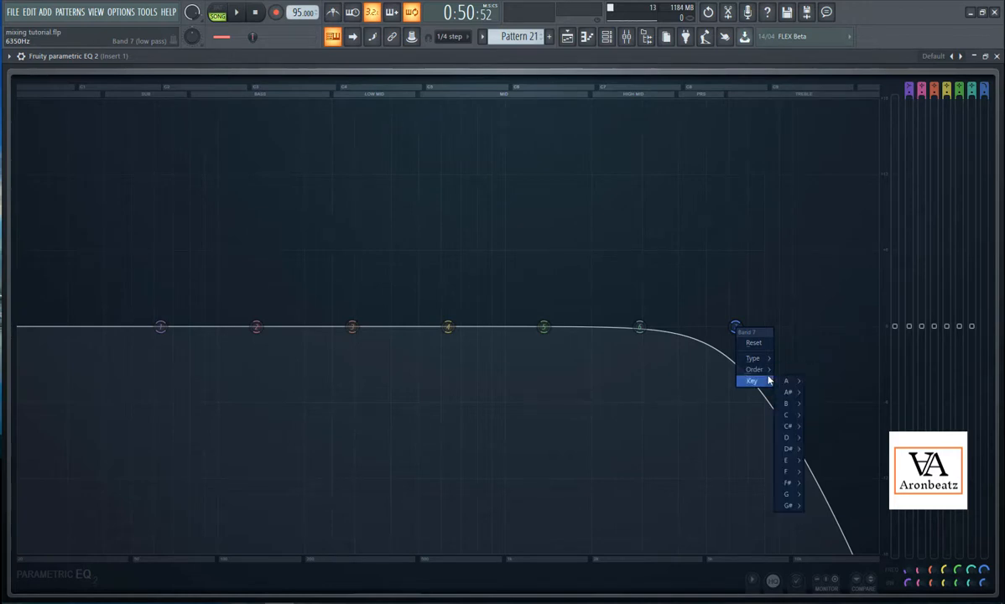
mouse_move(755, 358)
left_click(793, 361)
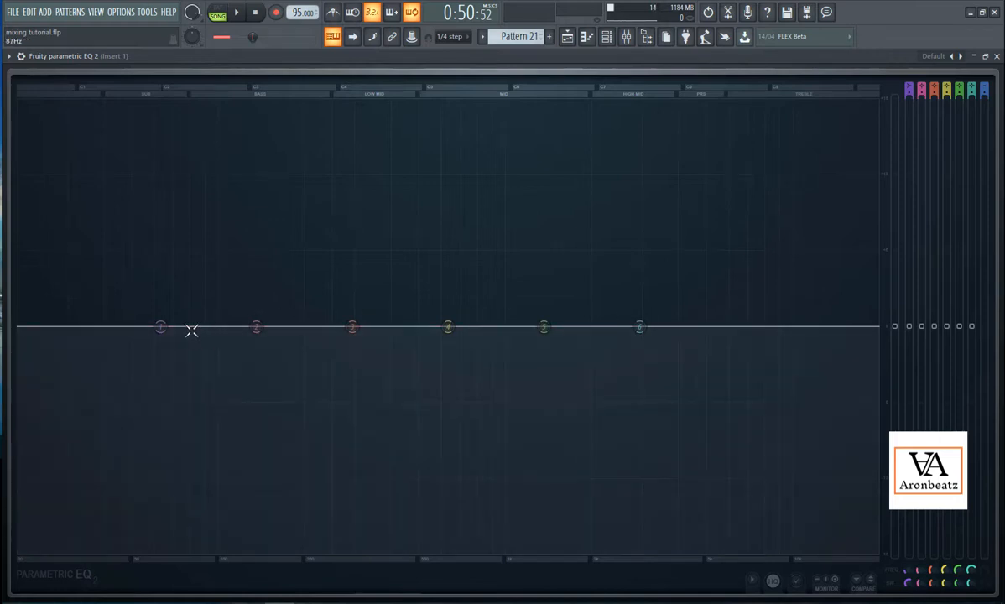
Move band 1 to about 31 Hz, set its filter type to High pass, and audition it during playback.
left_click_drag(161, 327, 71, 328)
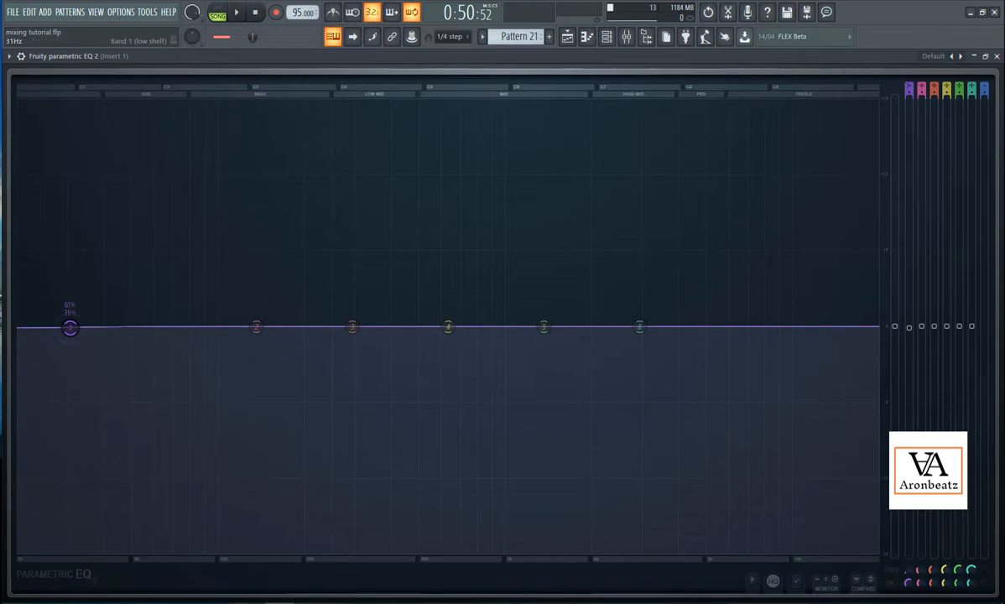
right_click(73, 331)
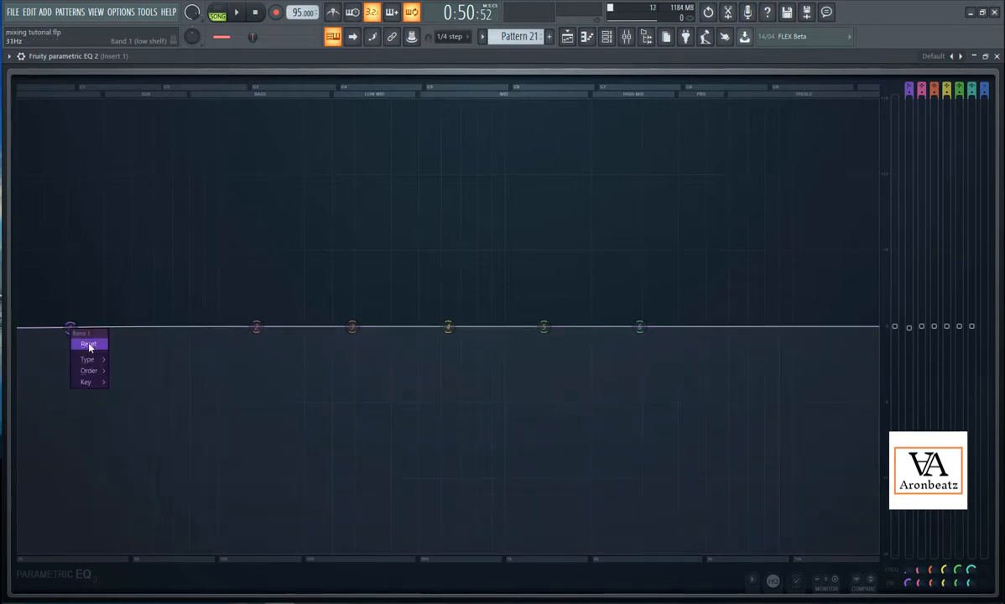
mouse_move(93, 361)
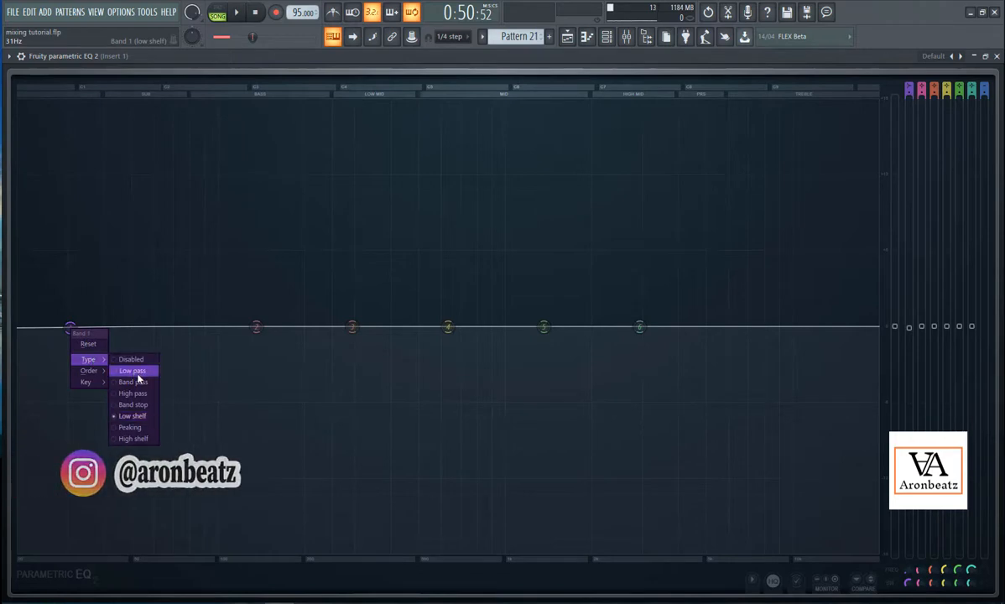
left_click(142, 402)
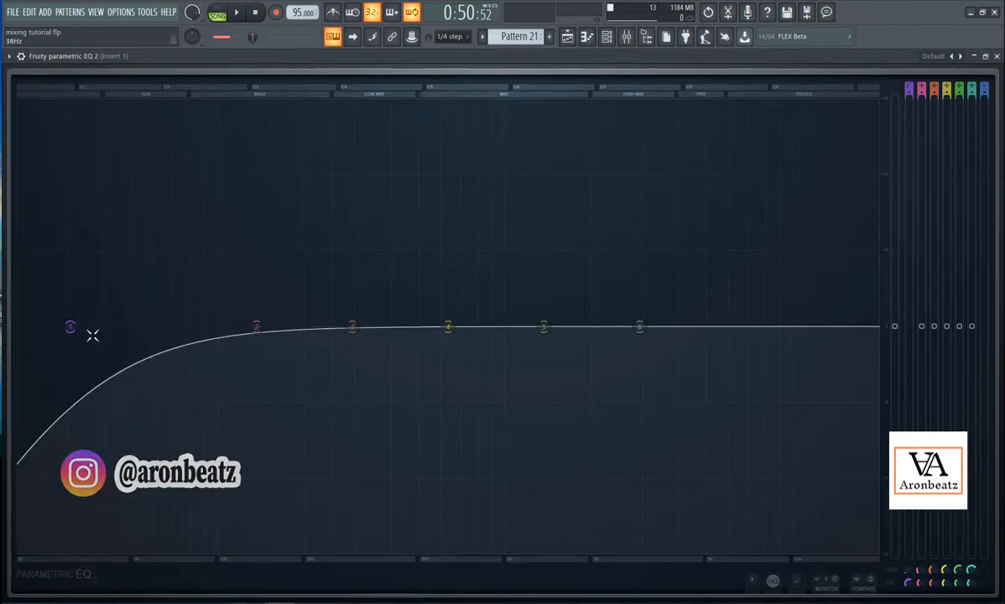
key("space")
mouse_move(72, 328)
left_mouse_down()
mouse_move(602, 327)
mouse_move(72, 327)
left_mouse_up()
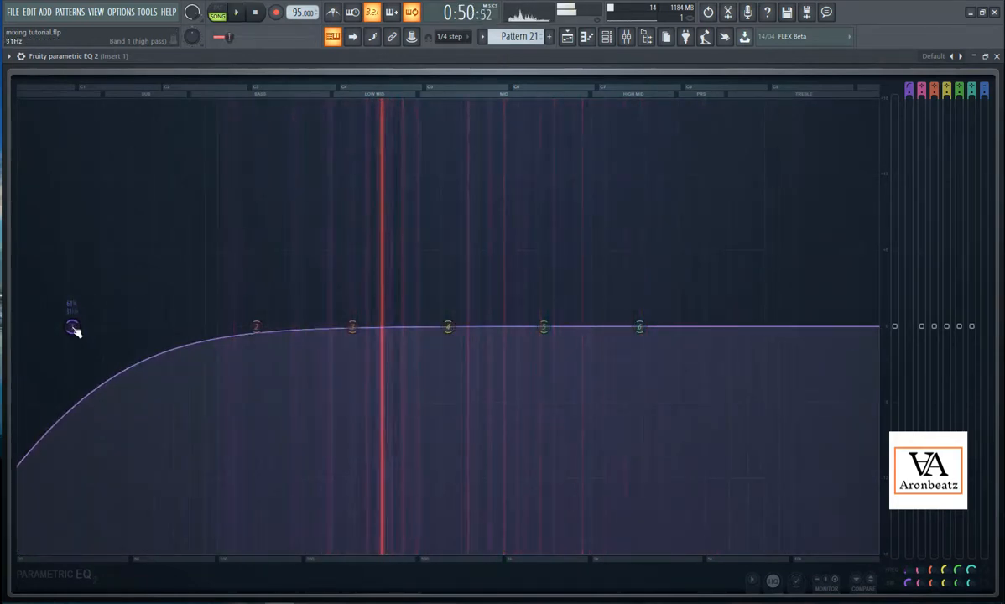
Stop playback, reset band 1, and set its filter type to Disabled.
key("space")
right_click(74, 328)
left_click(90, 342)
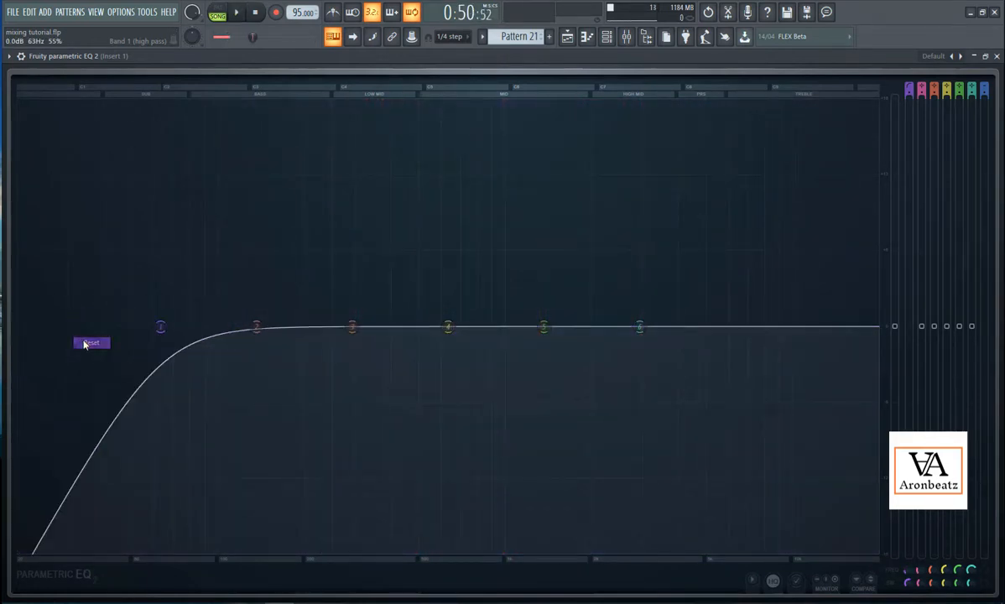
right_click(166, 333)
mouse_move(178, 360)
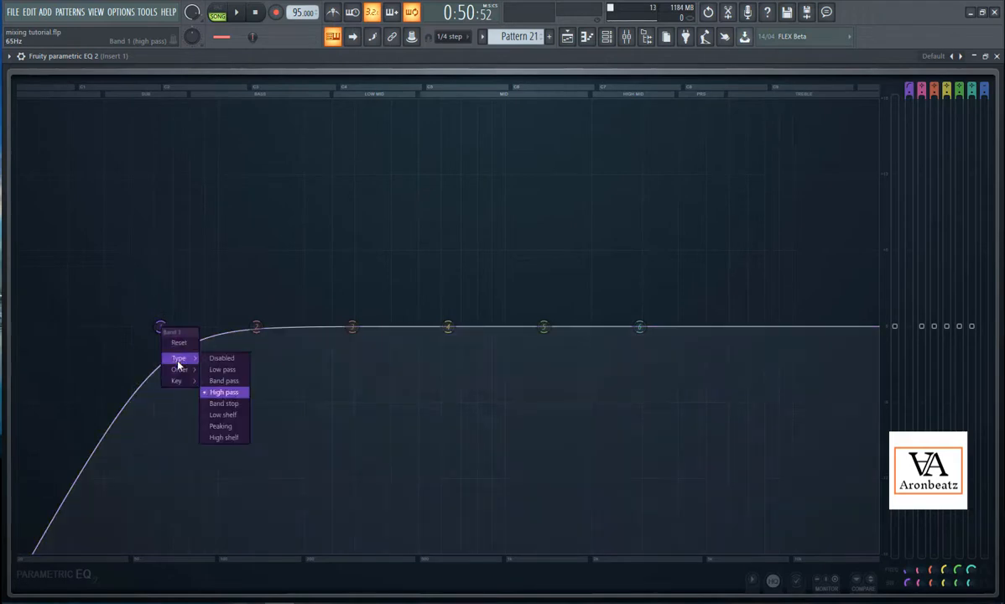
left_click(219, 358)
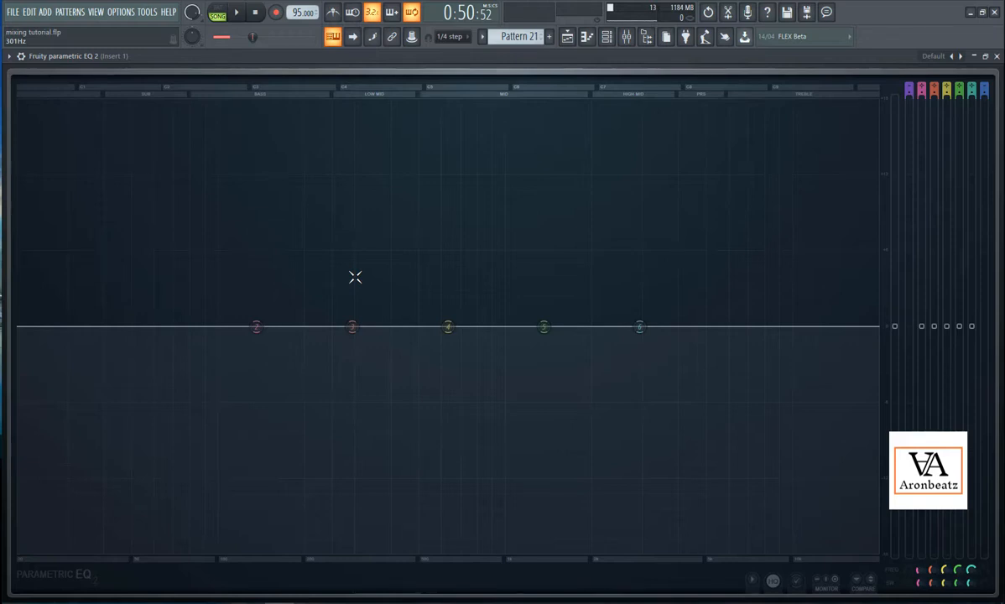
Audition band 4 as a low-pass and a band-pass filter, shifting the band-pass centre to about 808 Hz and partway back.
key("space")
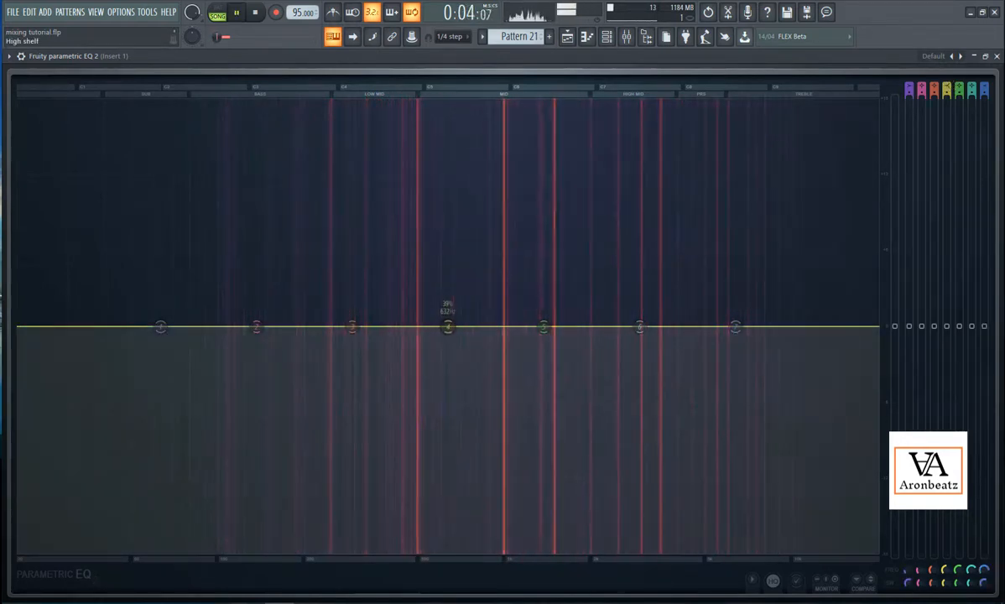
scroll(447, 327, "down", 4)
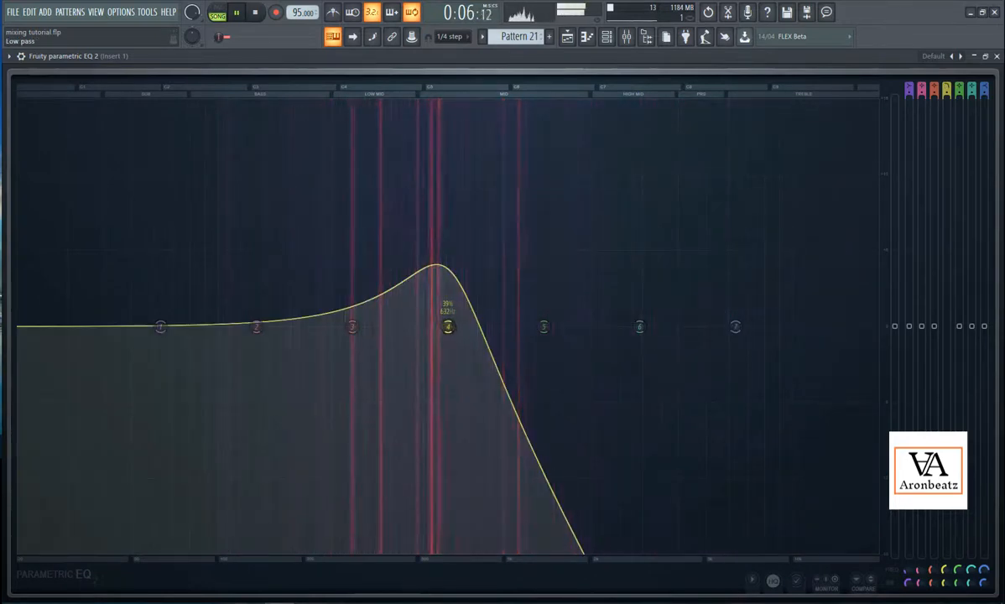
scroll(447, 326, "down", 2)
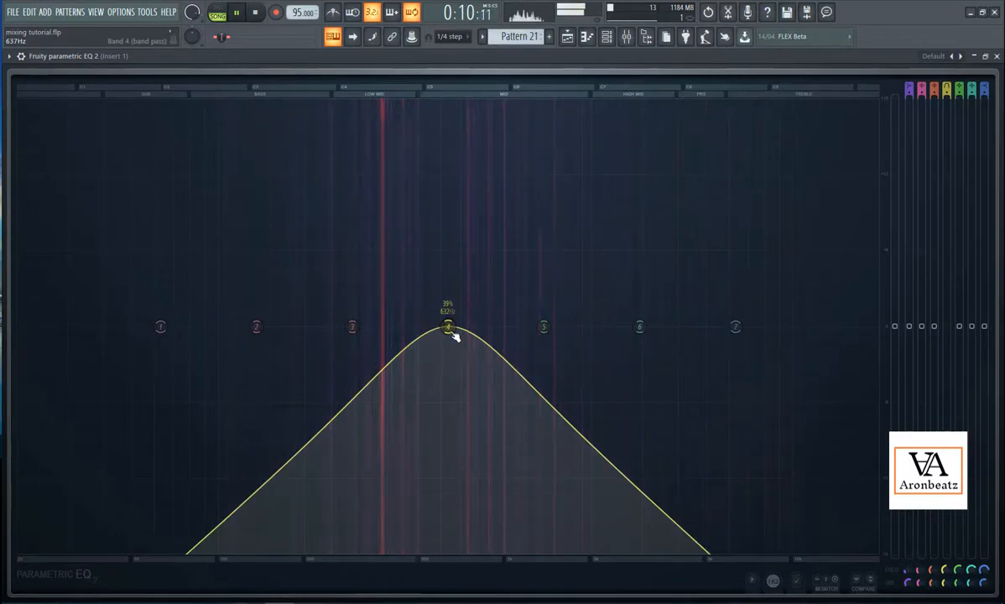
left_click_drag(449, 326, 478, 326)
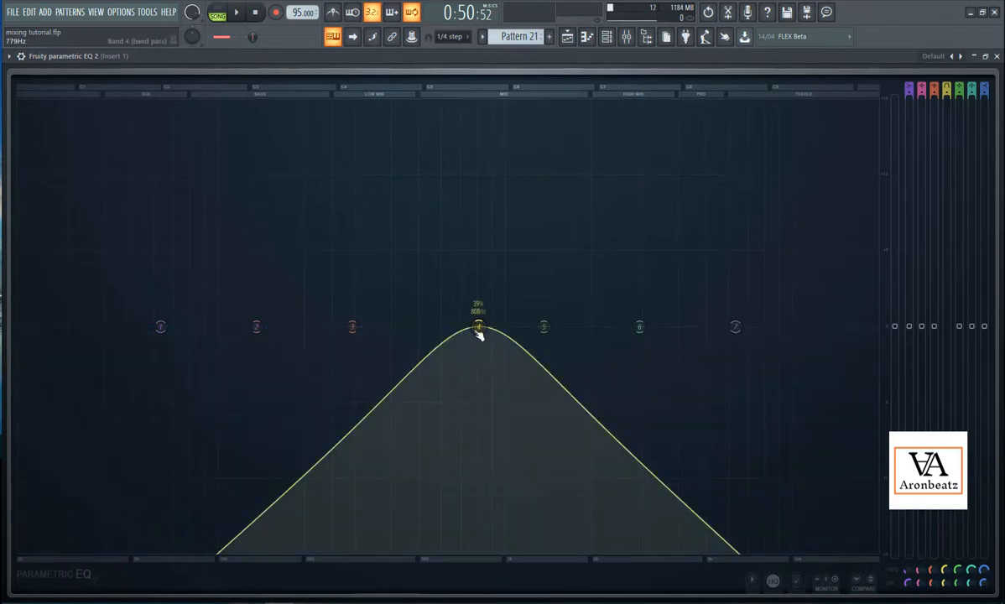
left_click_drag(478, 332, 456, 327)
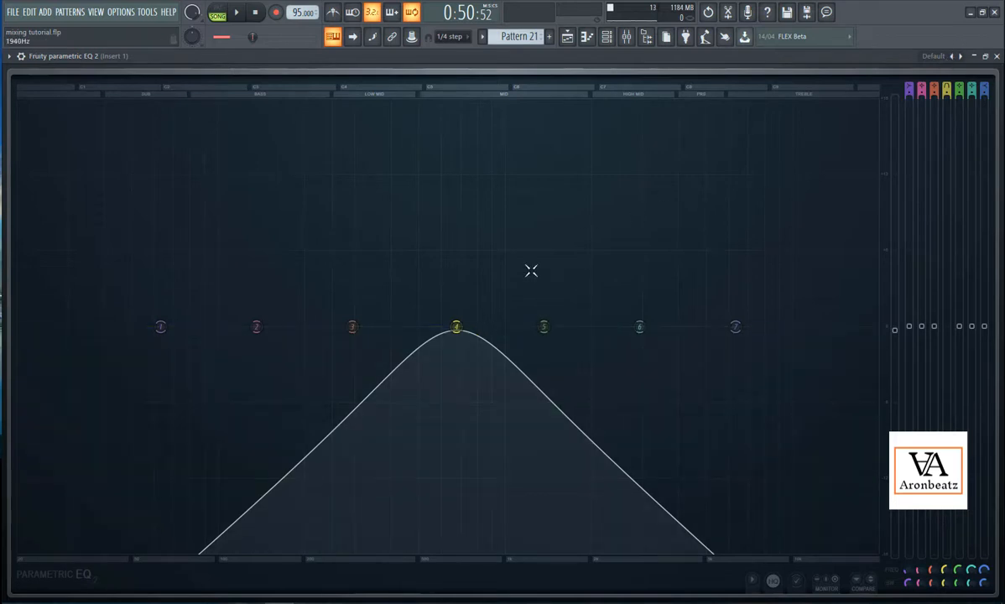
Reset band 4 and set its filter type to Disabled.
right_click(462, 328)
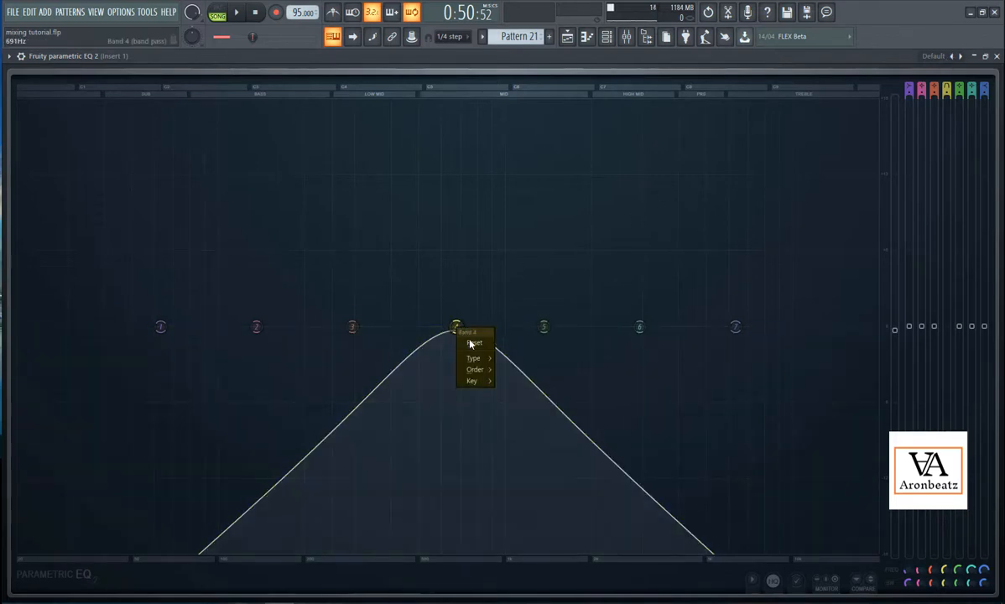
left_click(471, 343)
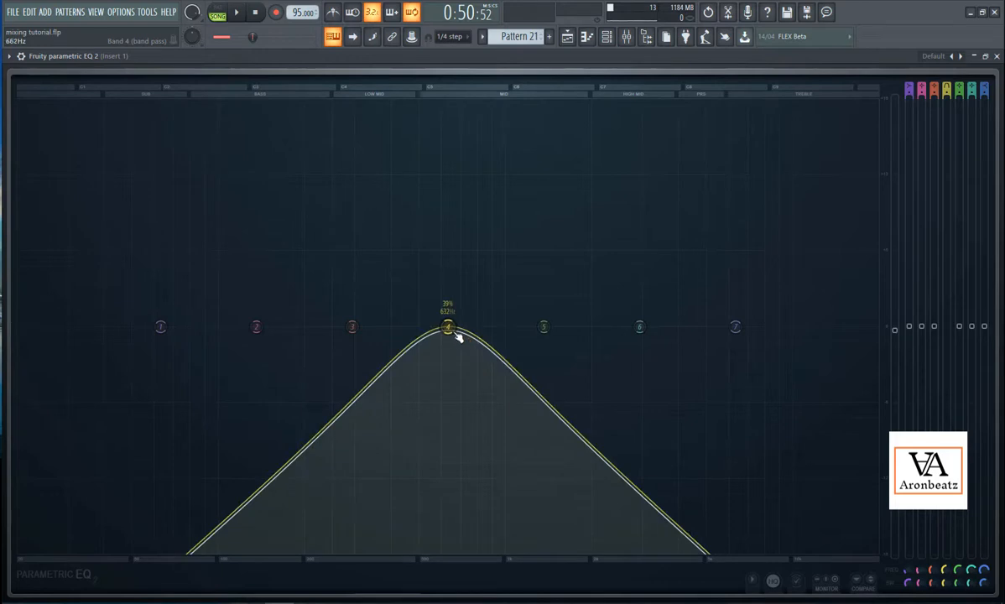
right_click(450, 329)
mouse_move(474, 358)
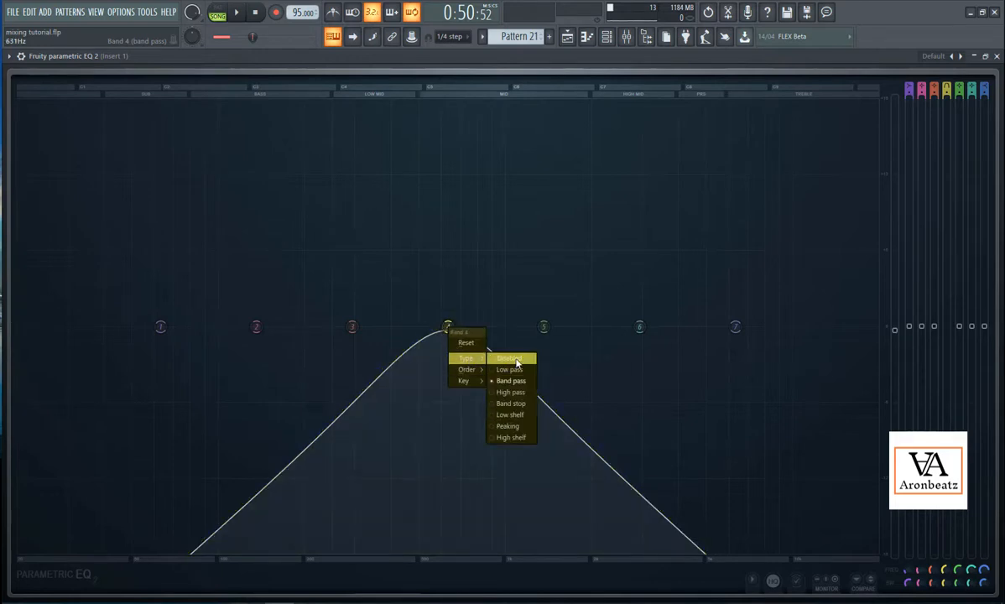
left_click(517, 361)
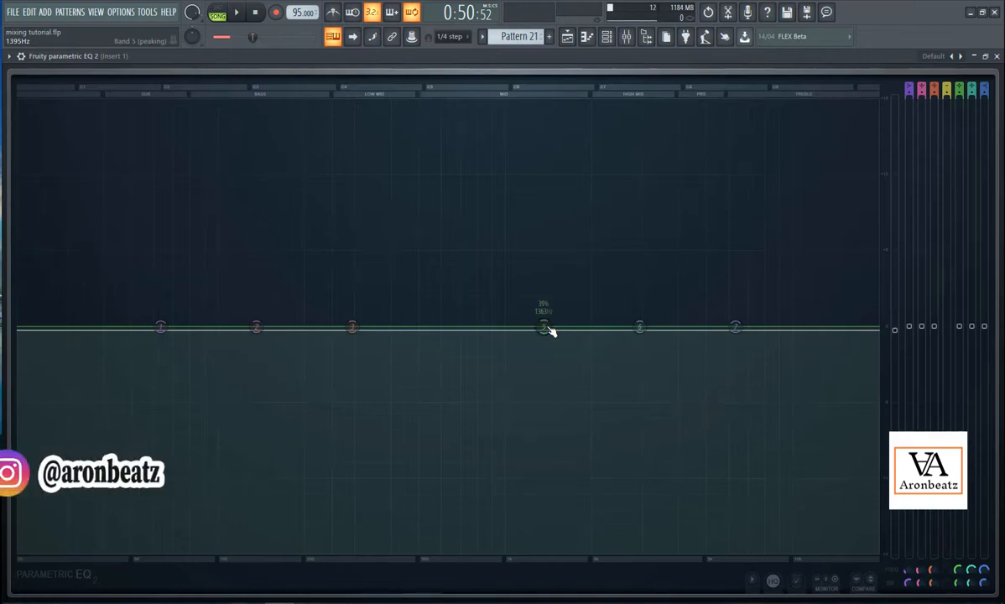
Boost band 5 to about 13.3 dB at 1181 Hz, narrow its bandwidth to 0%, and widen it back to about 16%.
left_click_drag(549, 331, 527, 157)
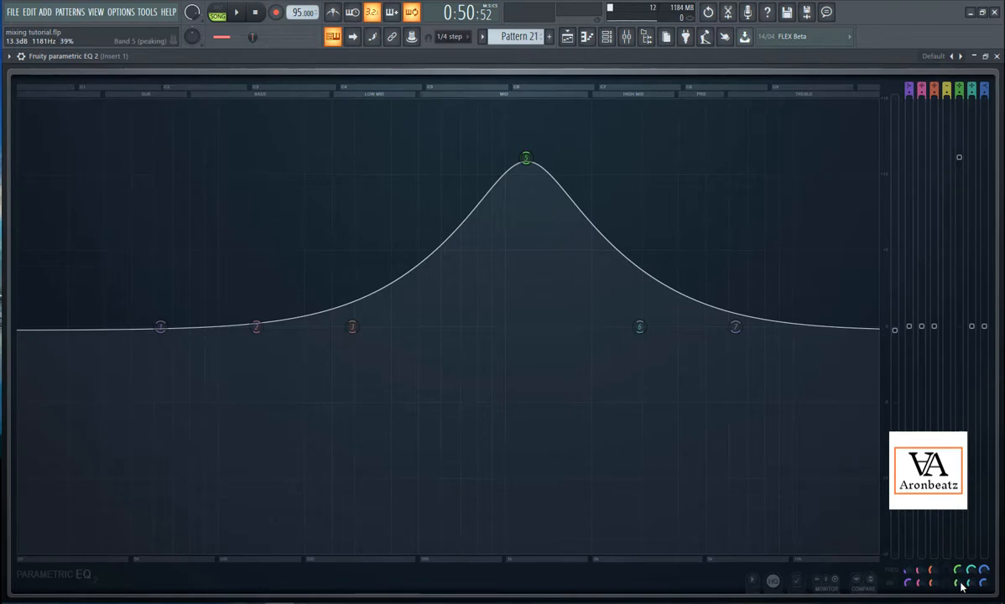
mouse_move(960, 584)
left_mouse_down()
mouse_move(959, 601)
mouse_move(960, 584)
left_mouse_up()
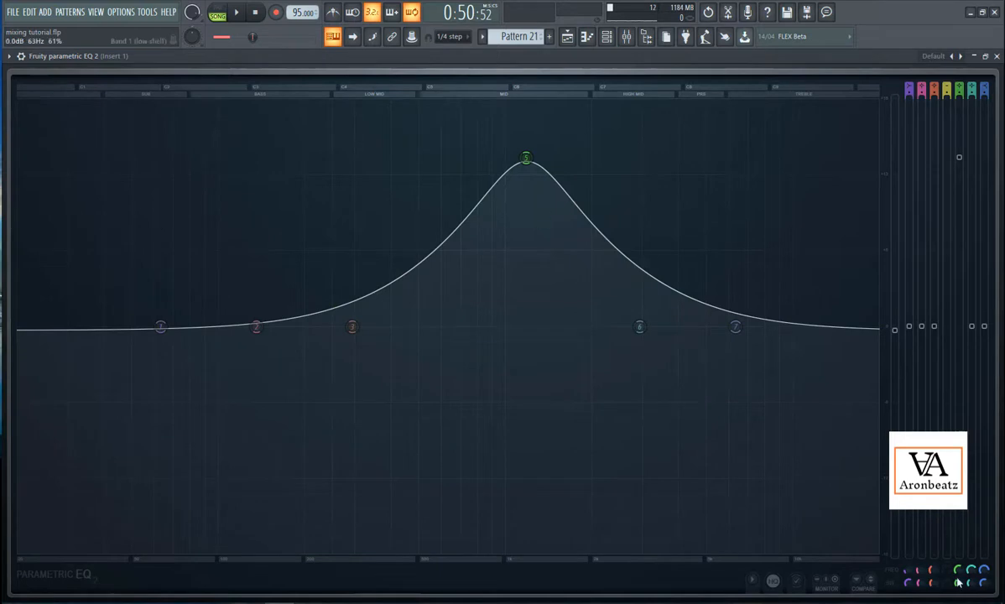
left_click_drag(960, 584, 956, 597)
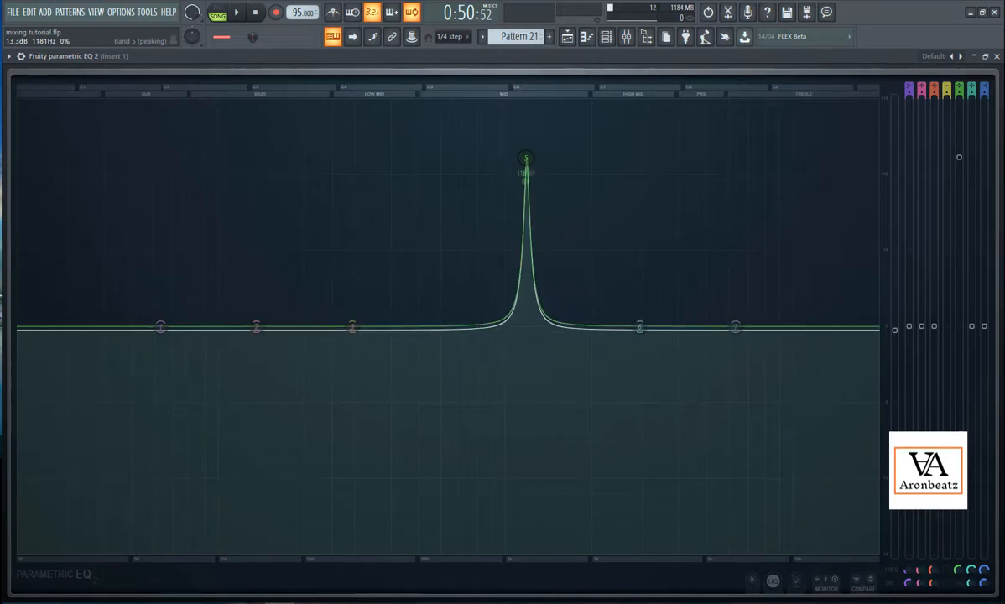
mouse_move(955, 597)
left_mouse_down()
mouse_move(956, 560)
mouse_move(955, 591)
left_mouse_up()
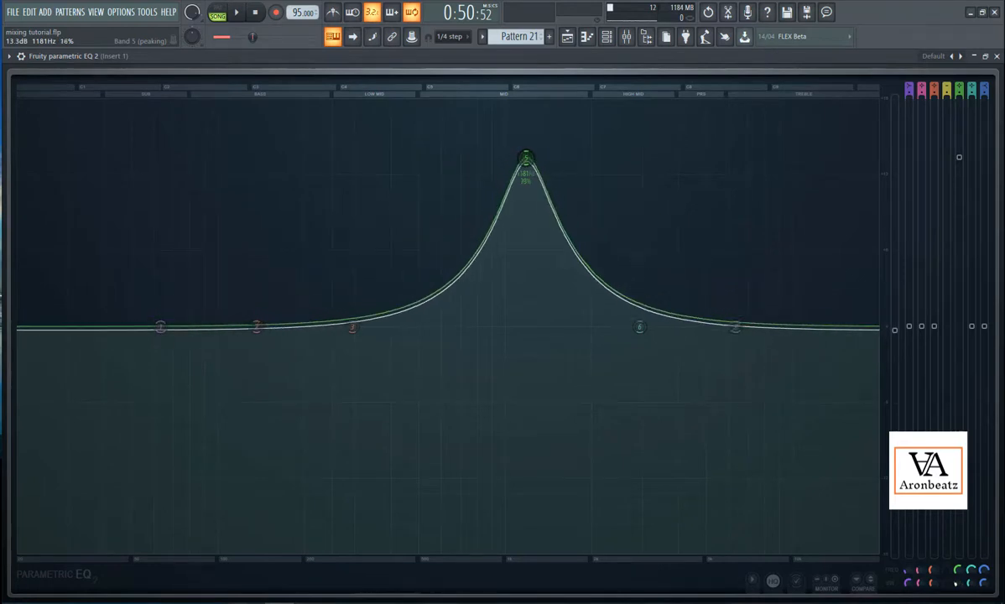
Reset the bandwidth of band 5 to its default, and reset the whole band to flatten the curve.
right_click(956, 591)
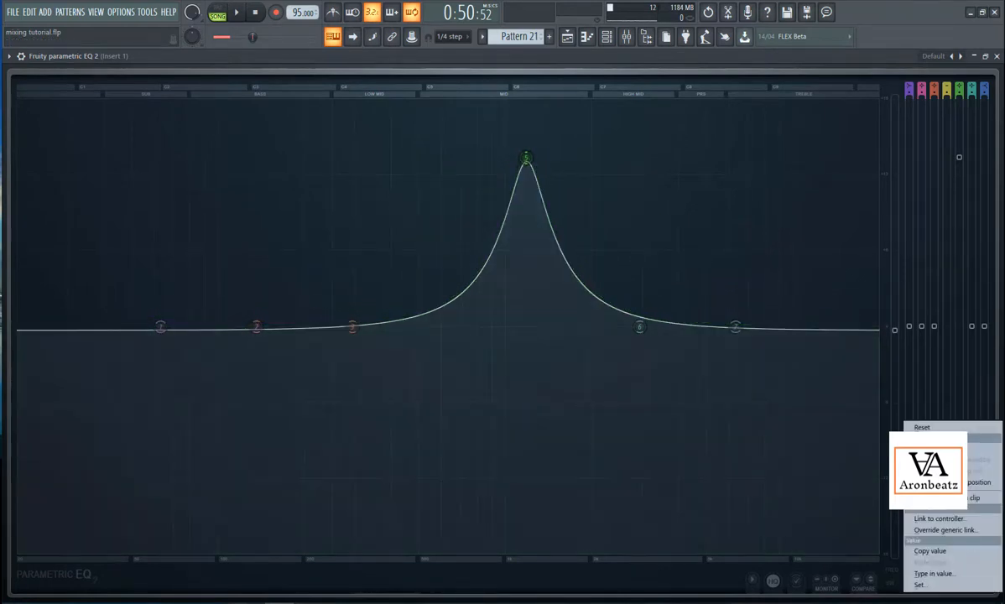
left_click(923, 427)
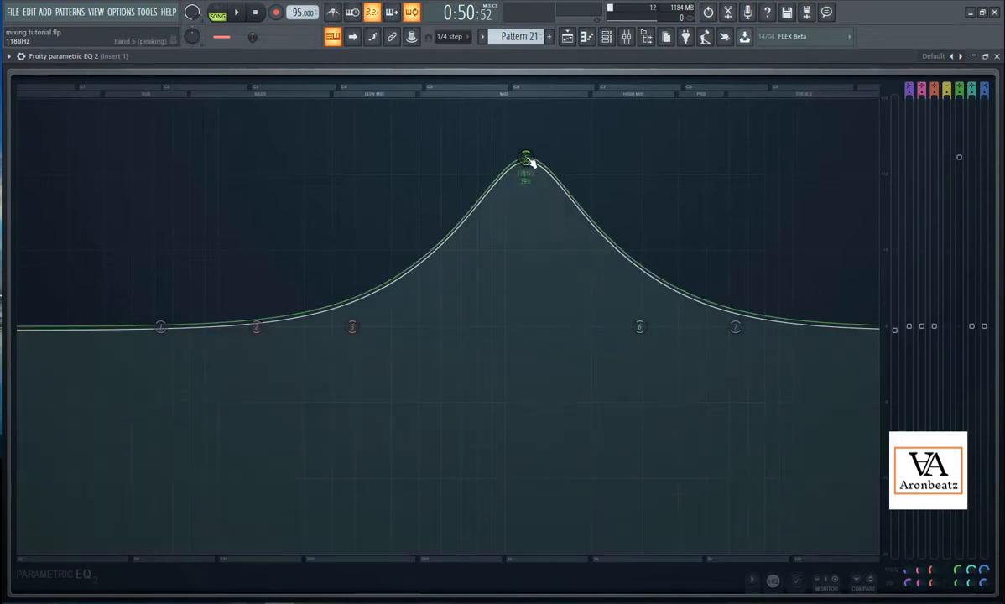
right_click(526, 157)
left_click(543, 176)
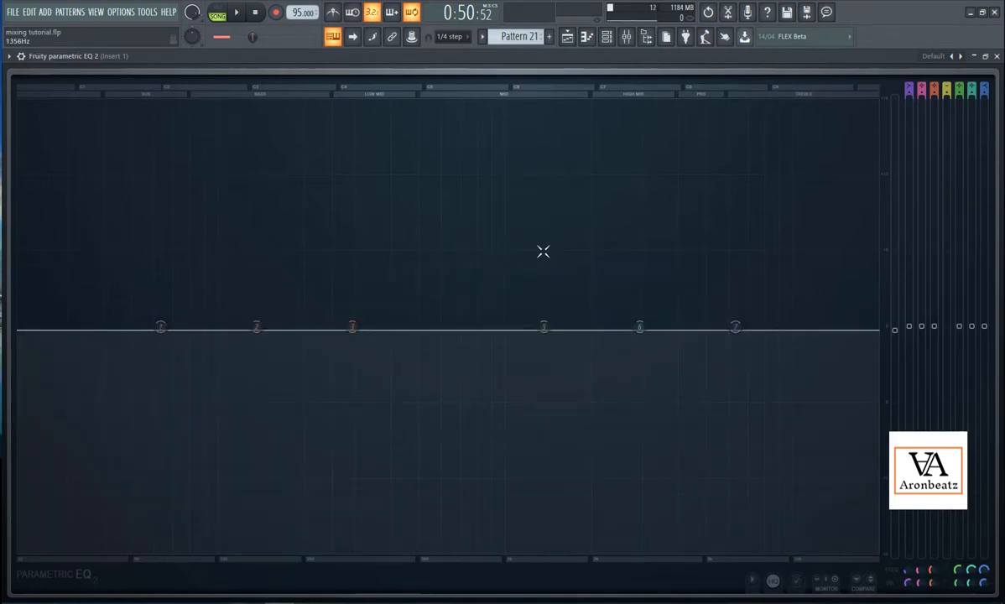
Try a narrow band 3 boost of about 13.1 dB at 446 Hz with 5% bandwidth, shift it slightly up in frequency and gain, and reset the band.
left_click_drag(352, 327, 404, 160)
scroll(405, 161, "down", 2)
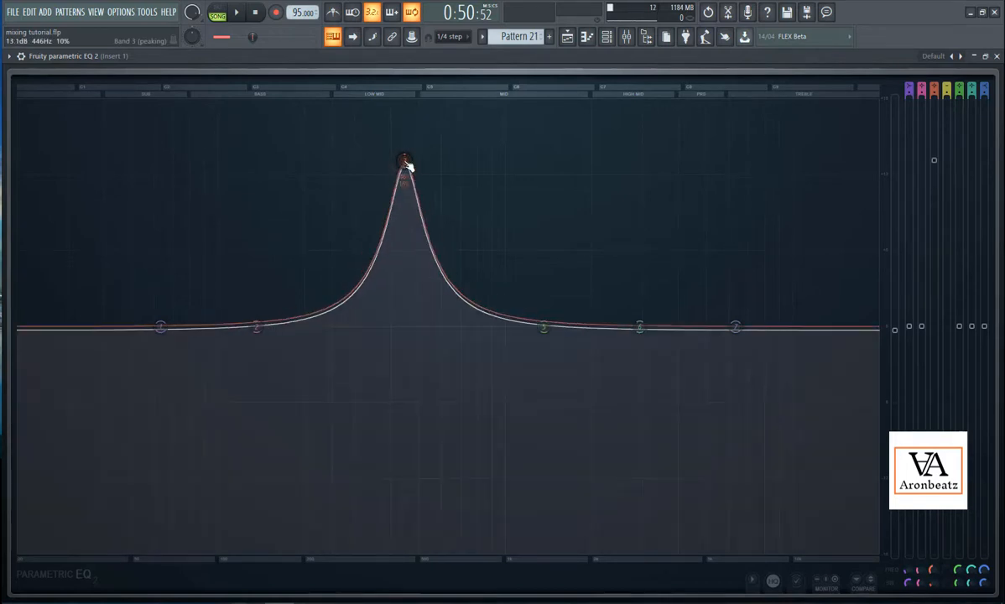
scroll(406, 165, "down", 2)
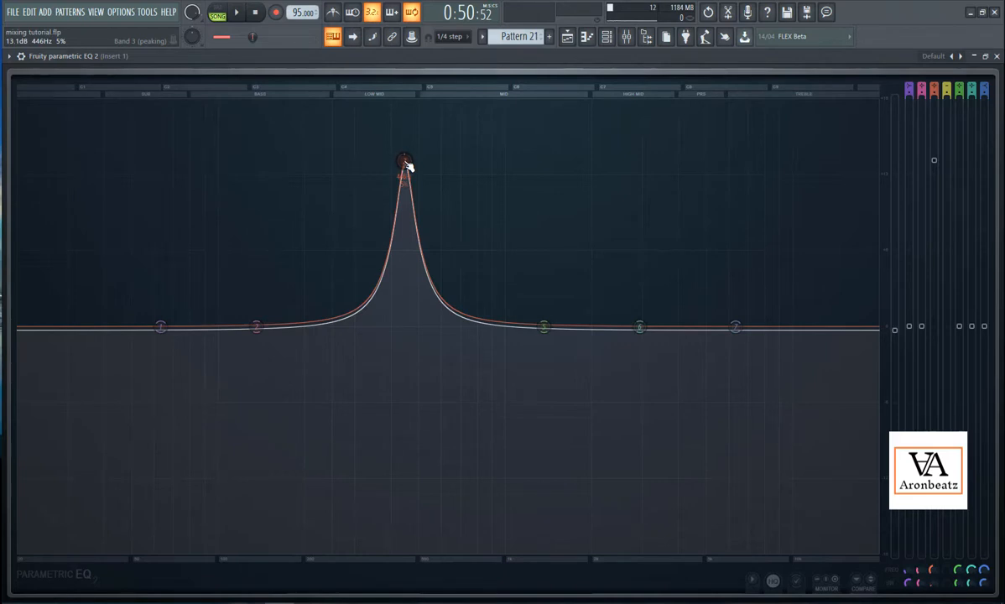
mouse_move(406, 165)
left_mouse_down()
mouse_move(307, 175)
mouse_move(307, 422)
mouse_move(319, 150)
mouse_move(416, 153)
left_mouse_up()
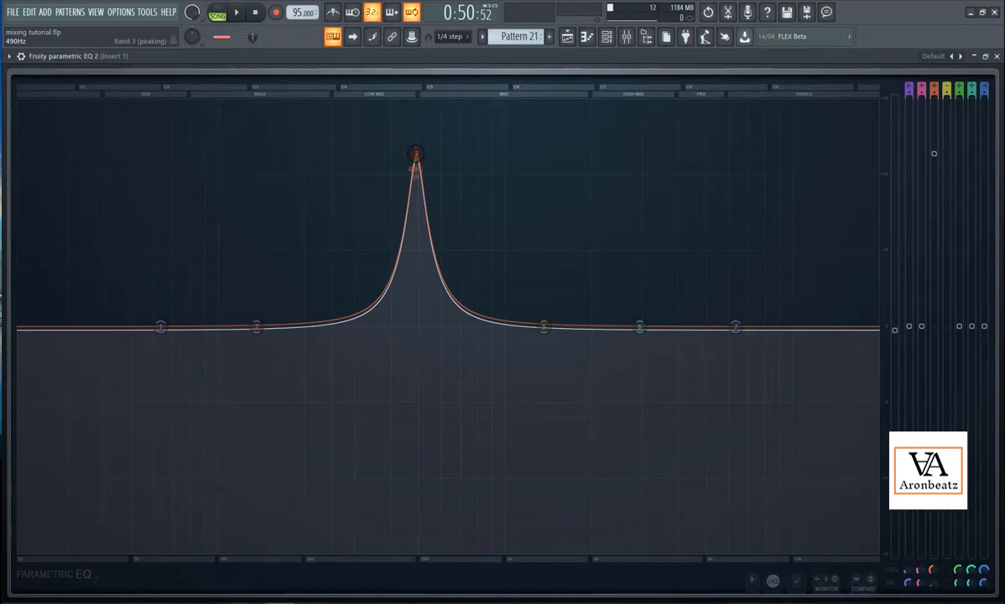
right_click(416, 157)
left_click(431, 172)
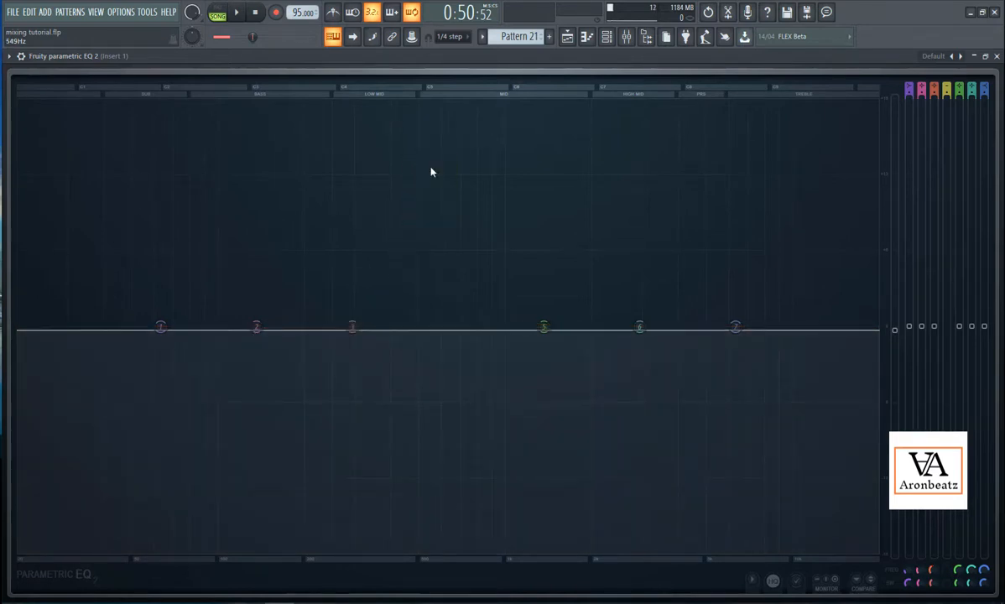